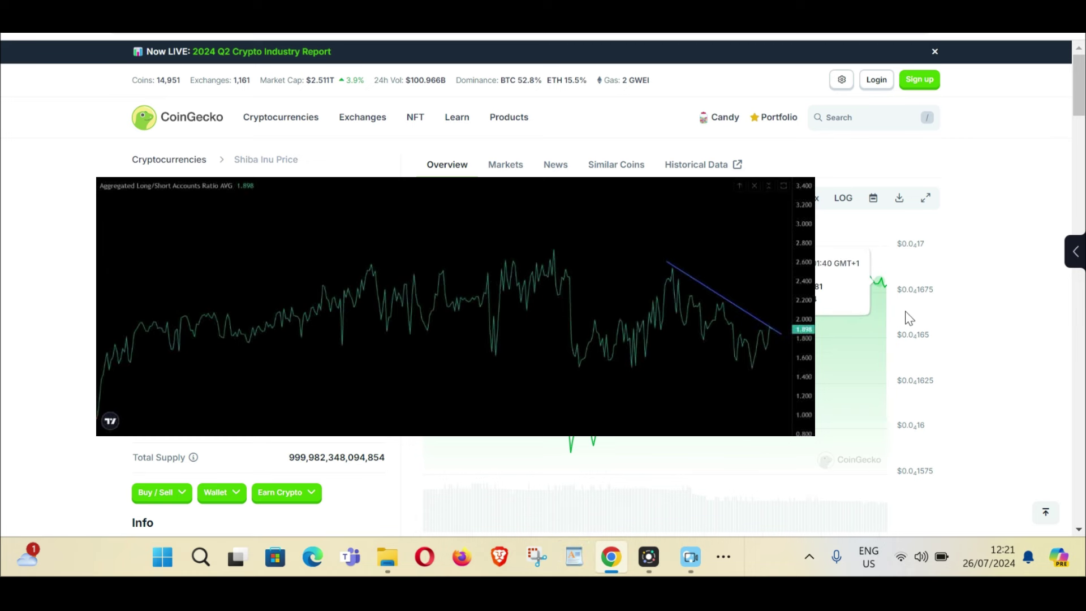
{"action": "left_click", "coordinate": [926, 201]}
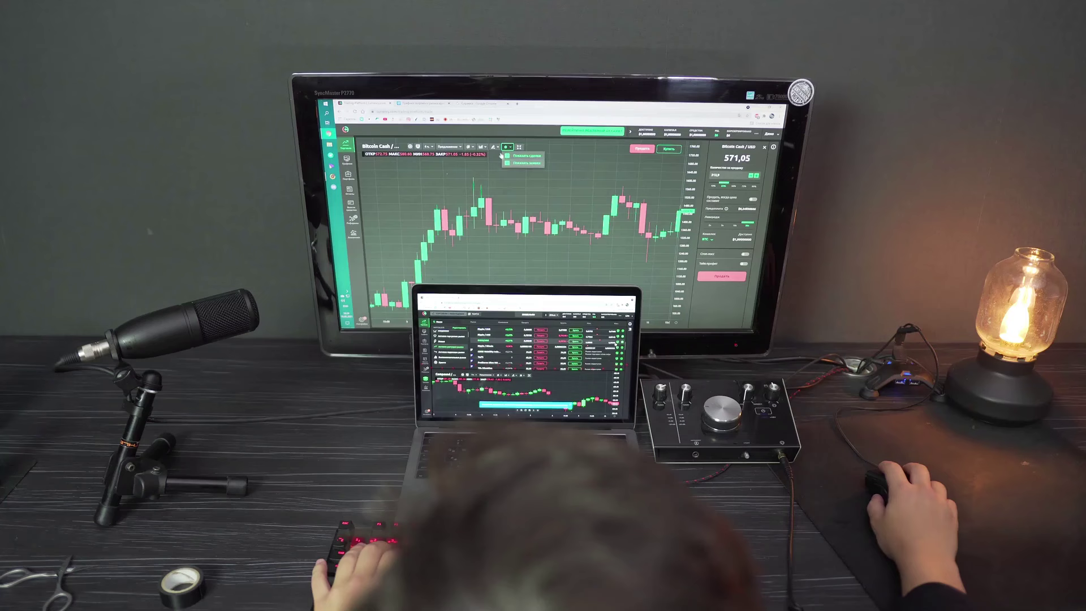
{"action": "left_click", "coordinate": [473, 180]}
{"action": "left_click", "coordinate": [647, 261]}
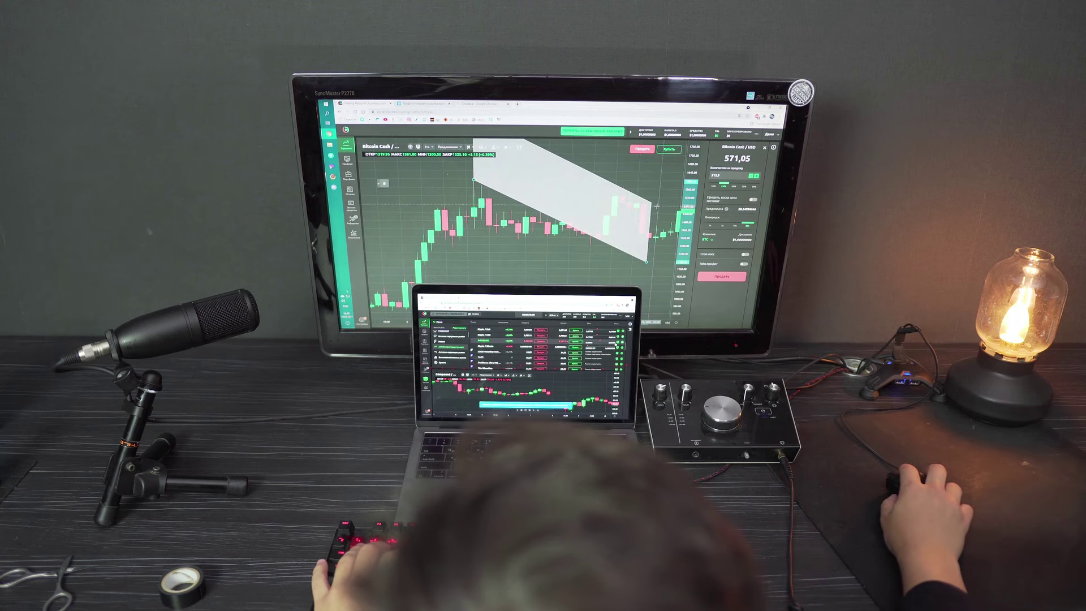
{"action": "left_click", "coordinate": [643, 202]}
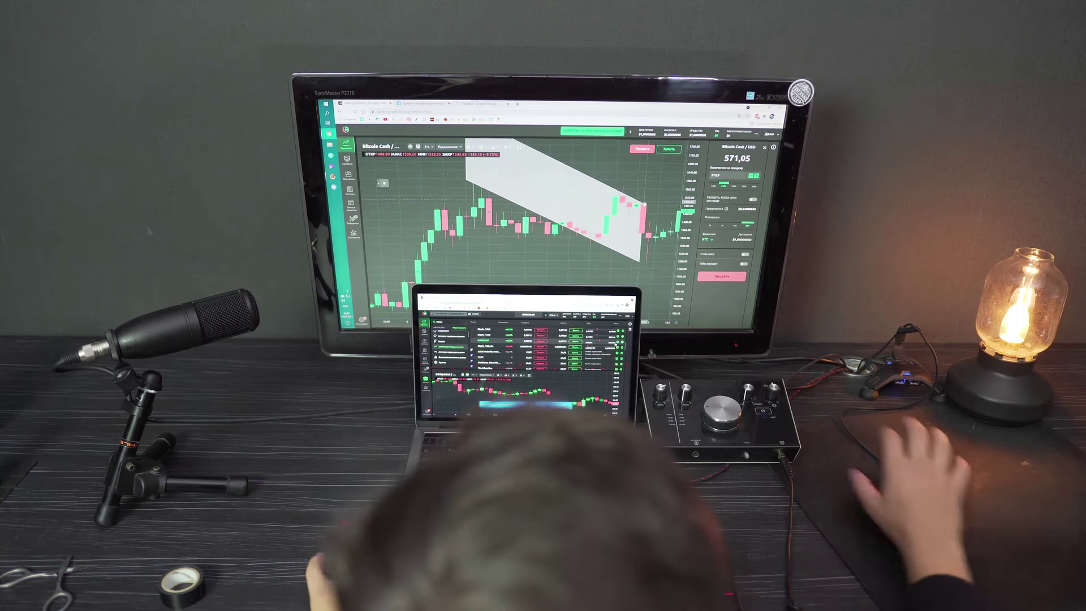
{"action": "left_click", "coordinate": [729, 175]}
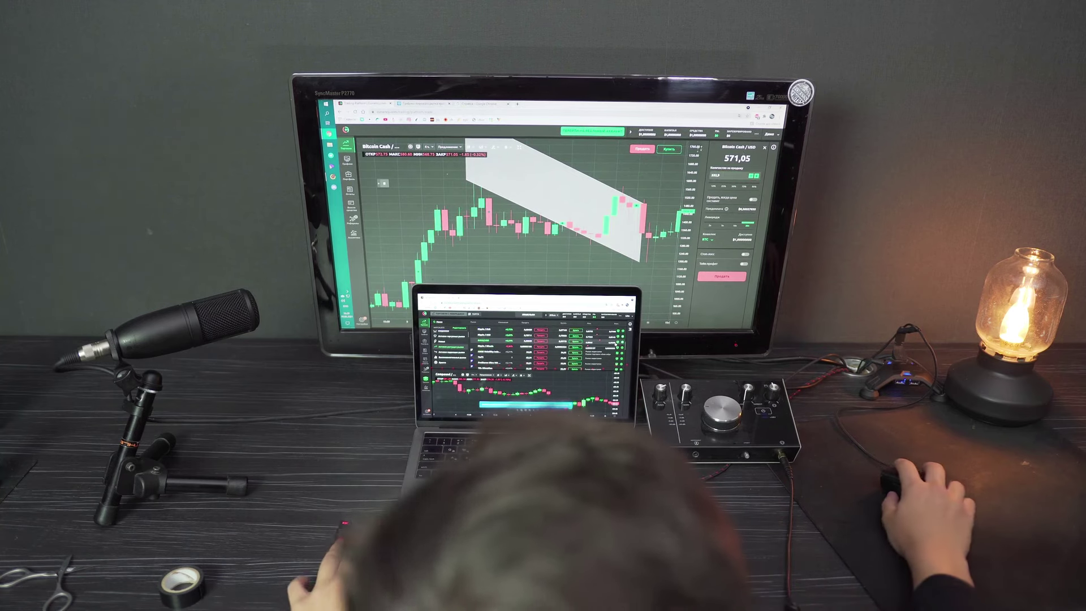
{"action": "left_click", "coordinate": [726, 276]}
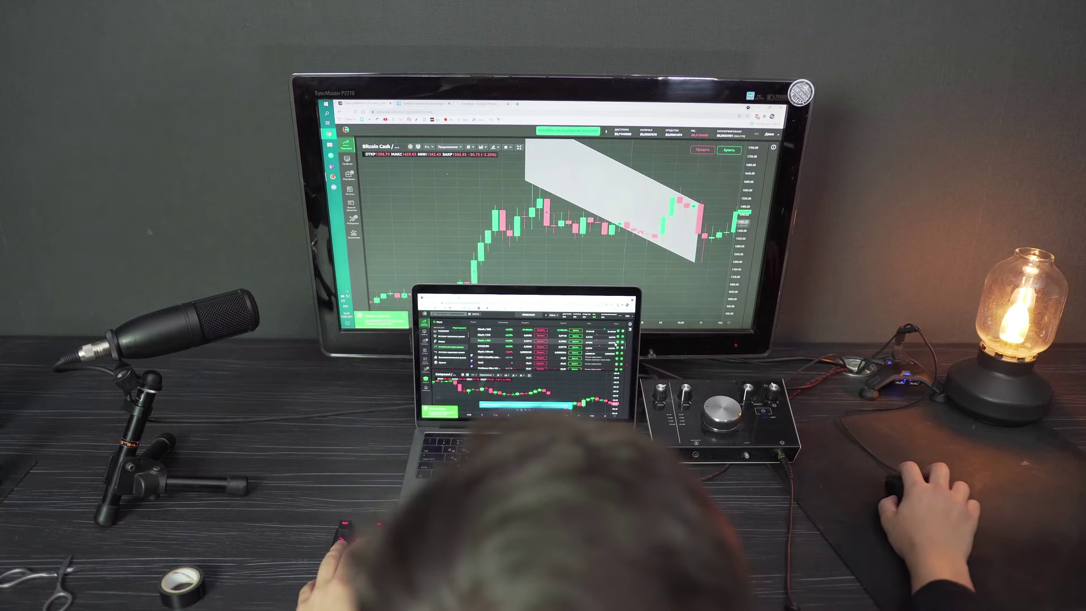